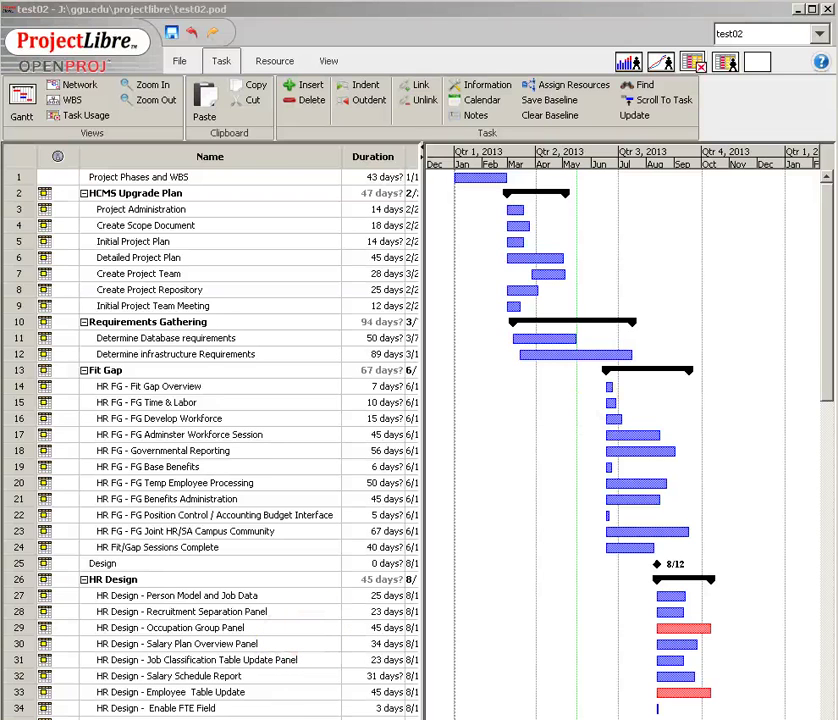
Step: Bring the empty demo01 project window into focus beside the tasklist052013 spreadsheet
left_click(753, 17)
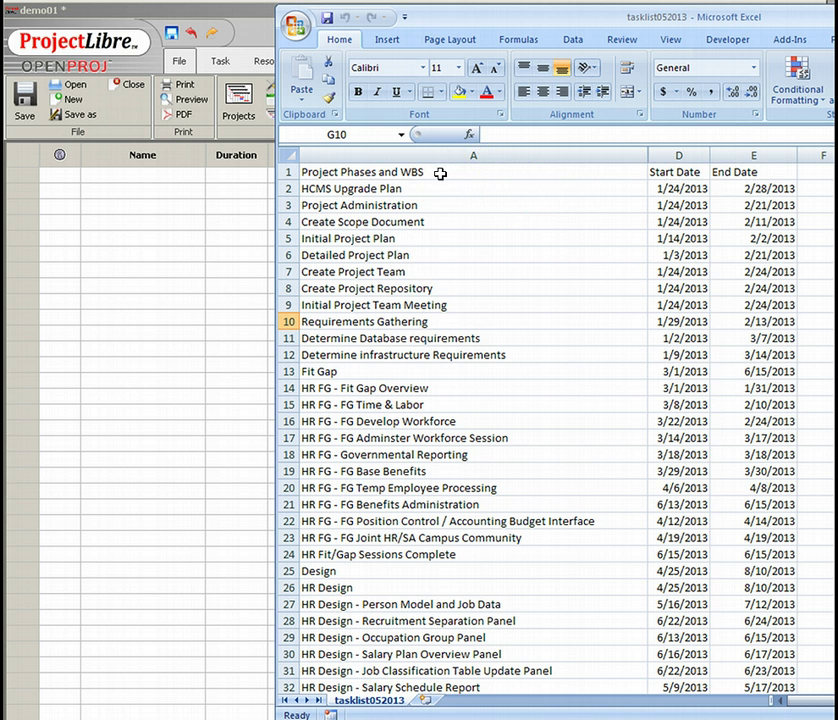
Step: Copy the Excel task list in A1:D36 and switch back to demo01
left_click(440, 174)
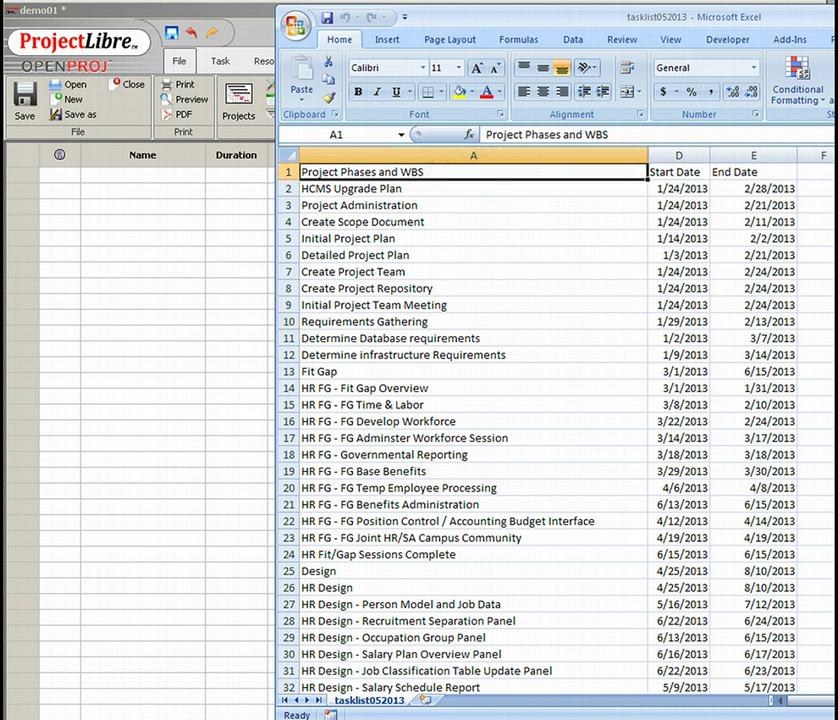
scroll(441, 277, "down", 2)
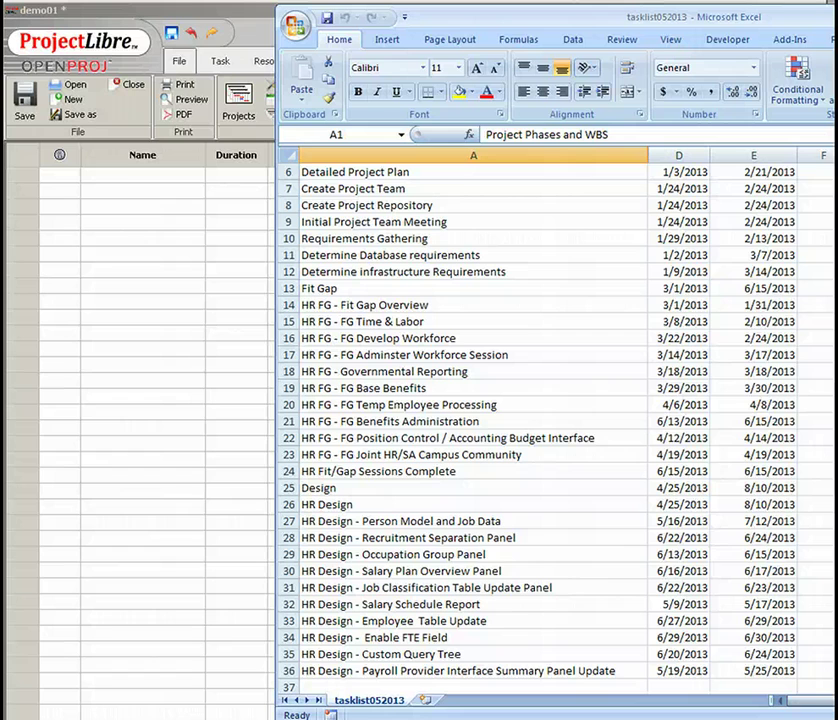
left_click(688, 676, "shift")
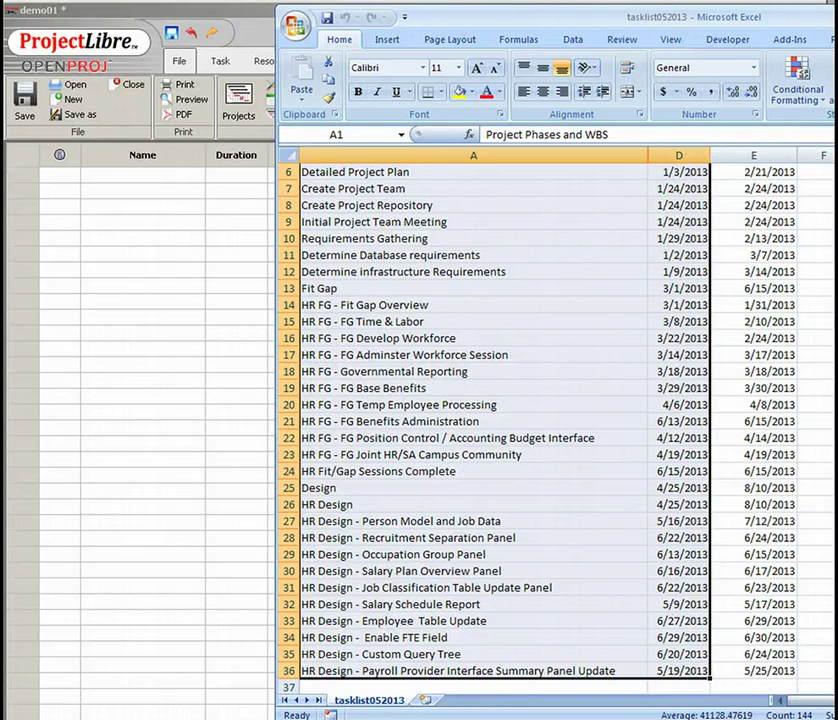
key("alt+Tab")
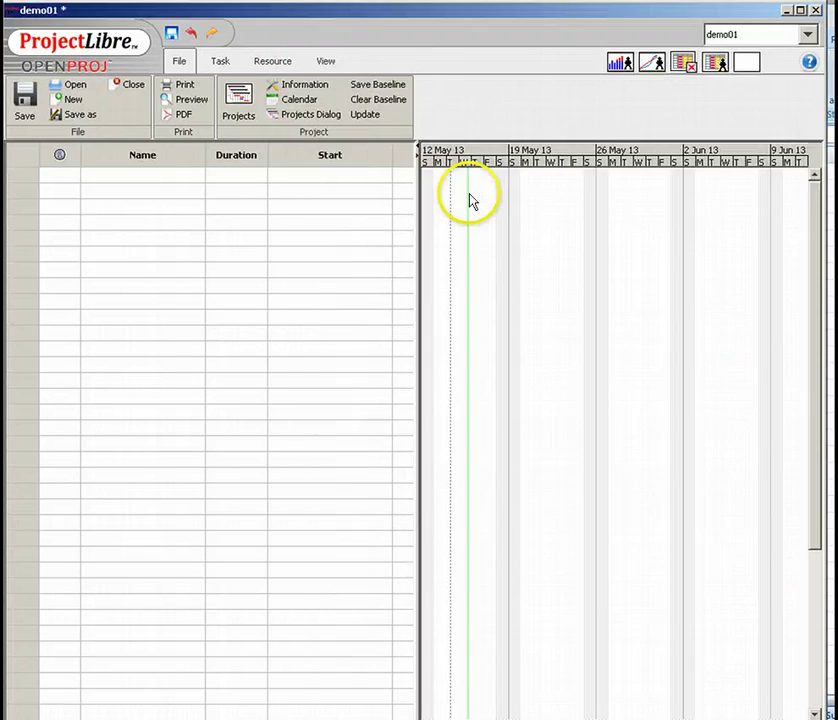
Step: Paste the copied tasks into demo01's Name column and widen the table to show Finish
left_click(152, 176)
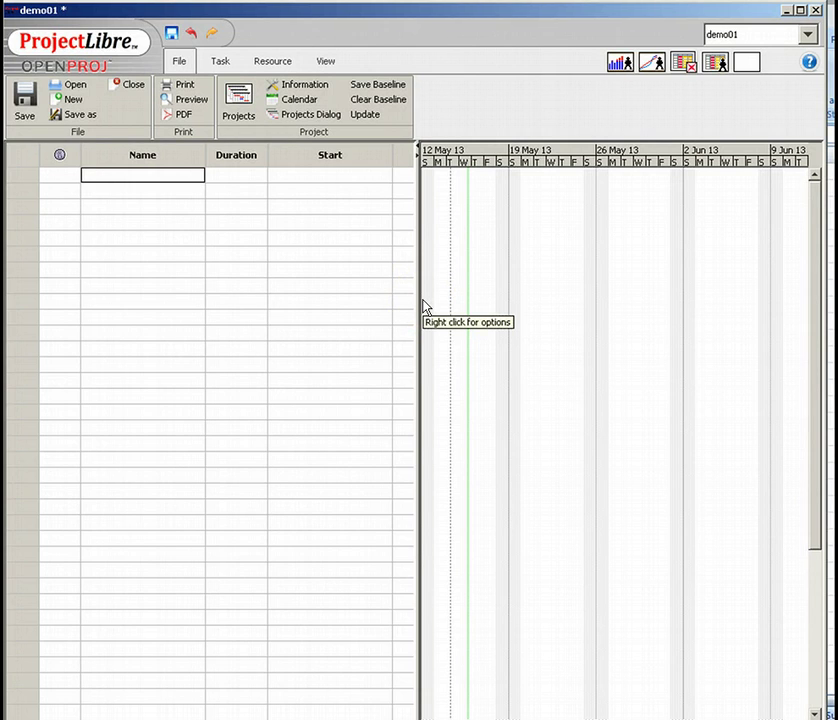
key("ctrl+v")
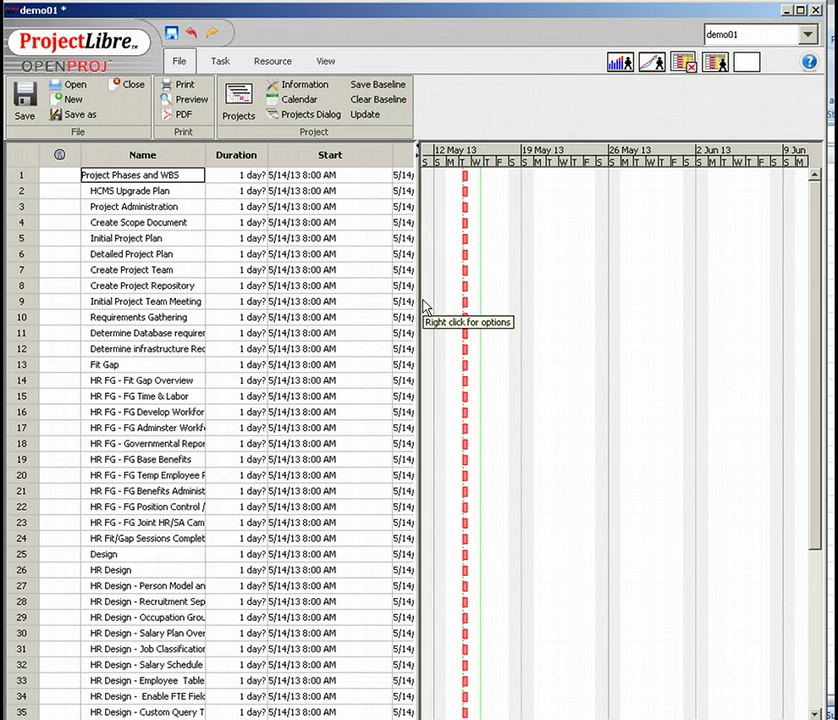
left_click_drag(420, 299, 559, 315)
left_click_drag(691, 318, 692, 318)
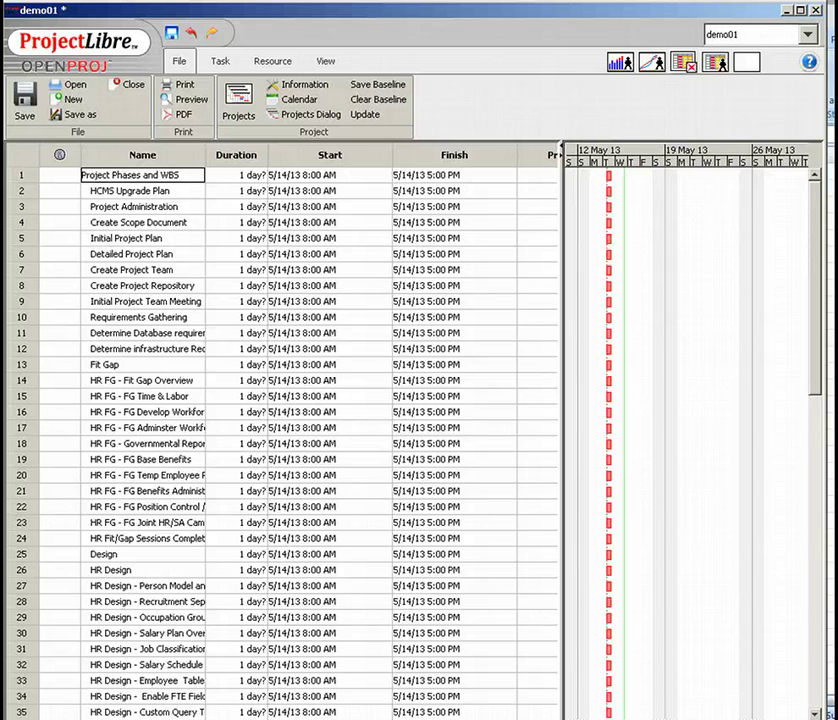
key("alt+Tab")
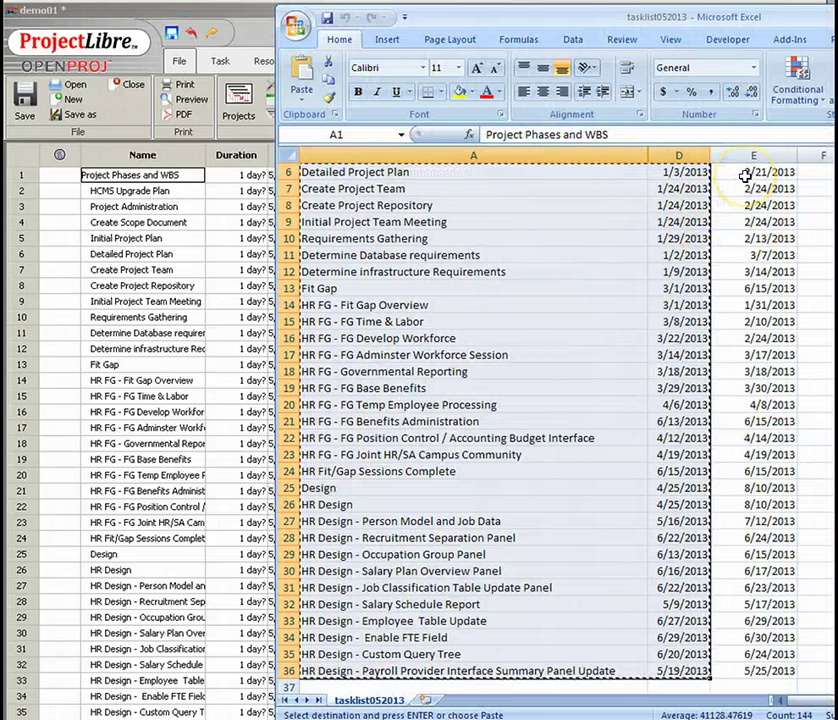
Step: Copy the End Date values in E2:E36 and bring demo01 back to the front
scroll(540, 420, "up", 2)
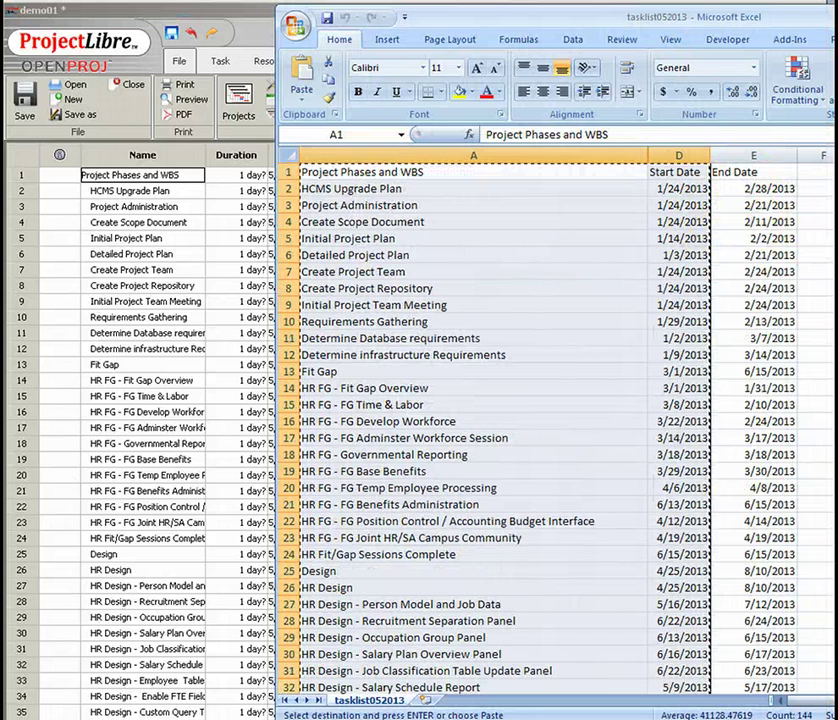
left_click(770, 190)
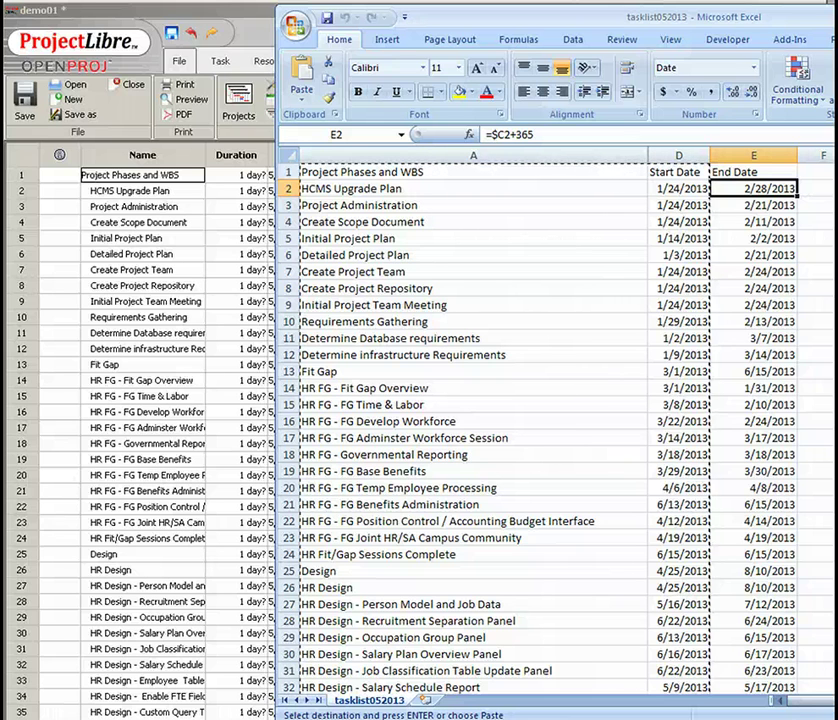
scroll(540, 420, "down", 2)
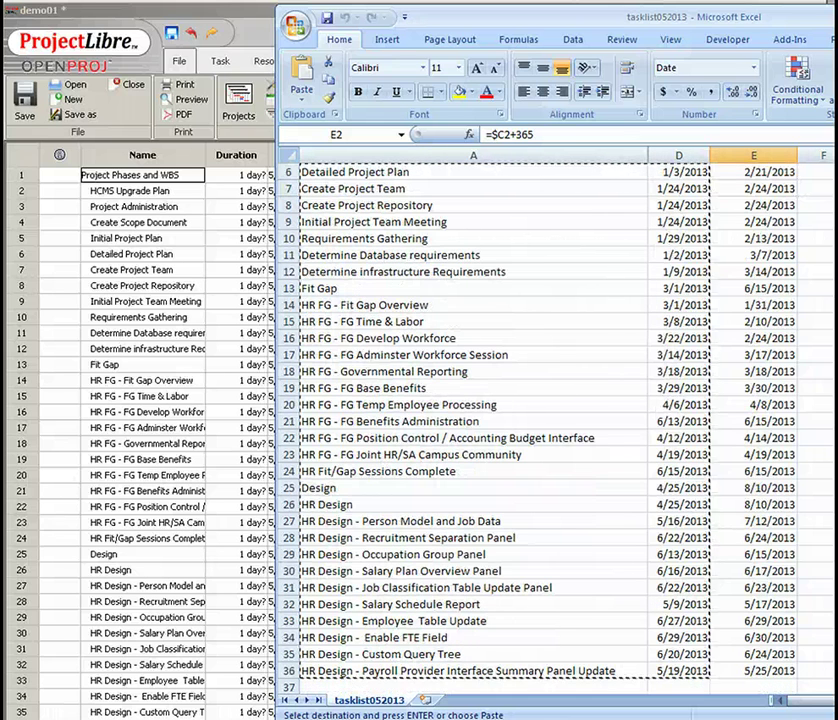
left_click(783, 672, "shift")
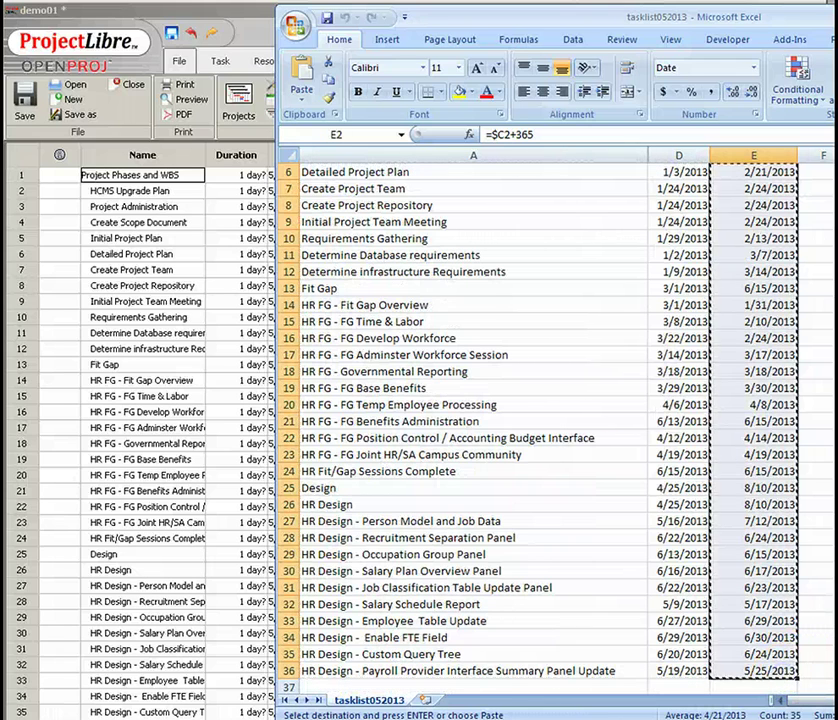
left_click(160, 157)
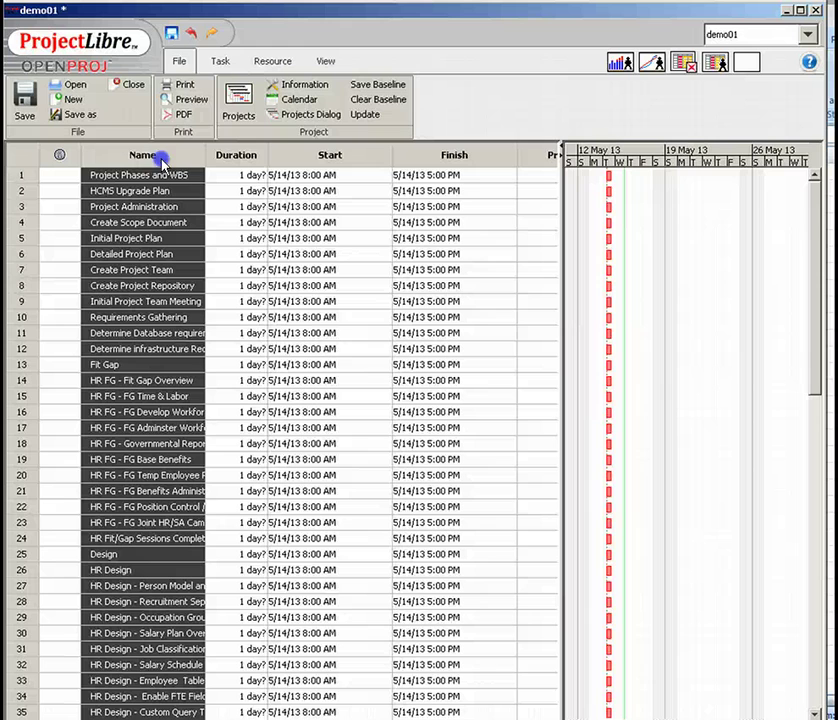
Step: Paste the end dates into row 1's Finish cell, giving durations up to 64 days
left_click(477, 175)
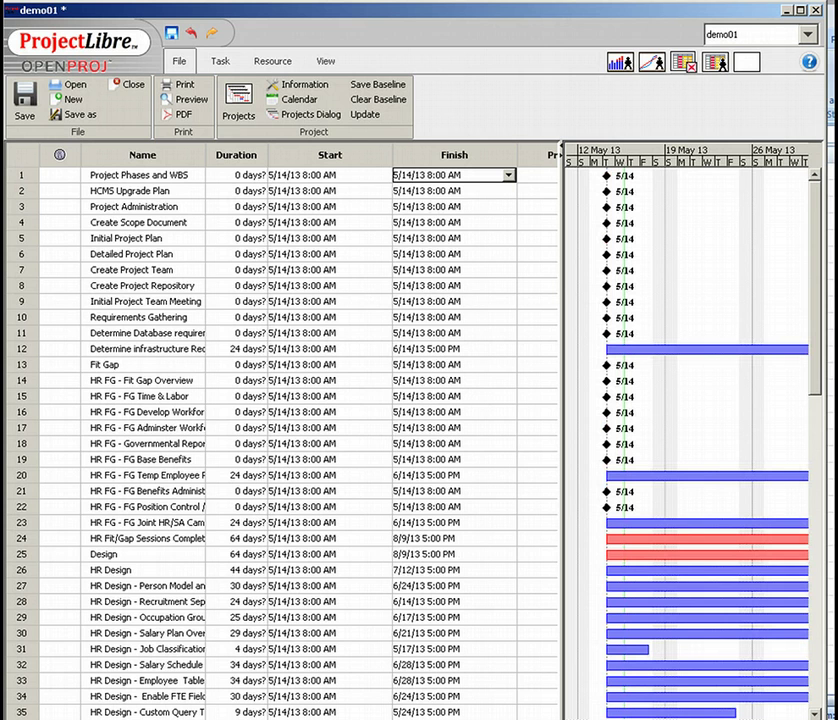
key("alt+Tab")
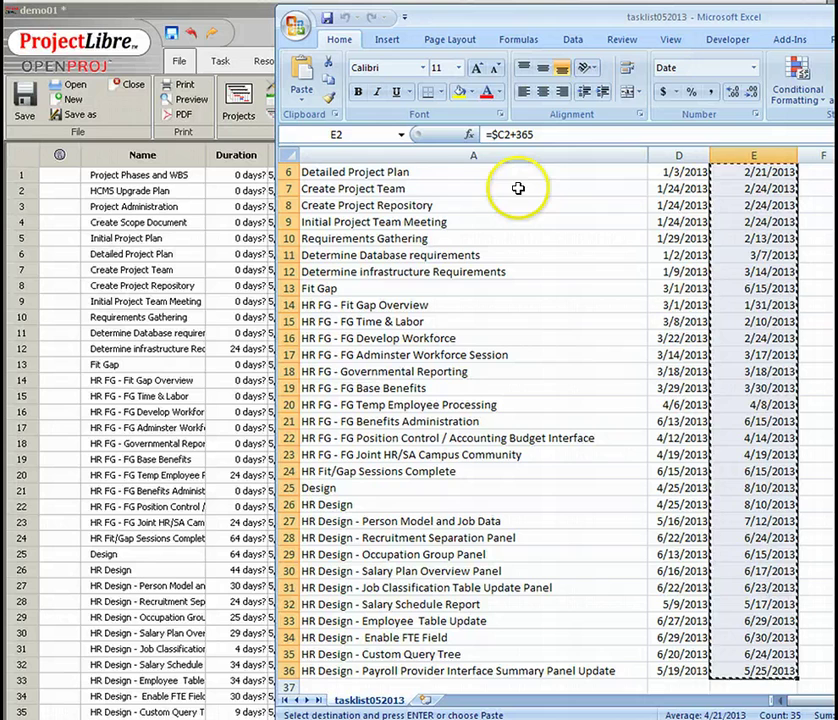
Step: Select a block of cells in the Excel task list, then switch back to demo01
left_click_drag(492, 174, 752, 274)
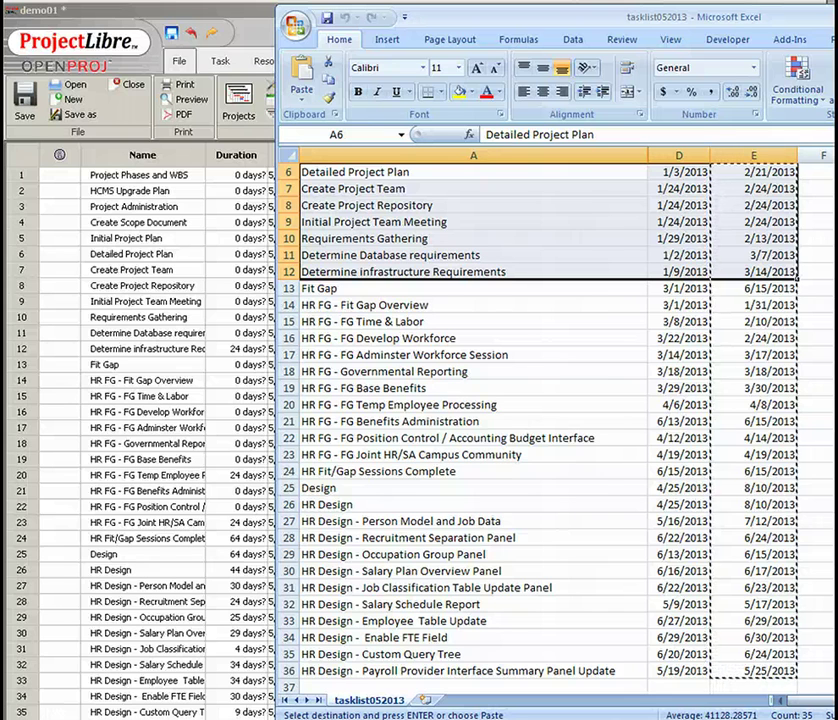
key("alt+Tab")
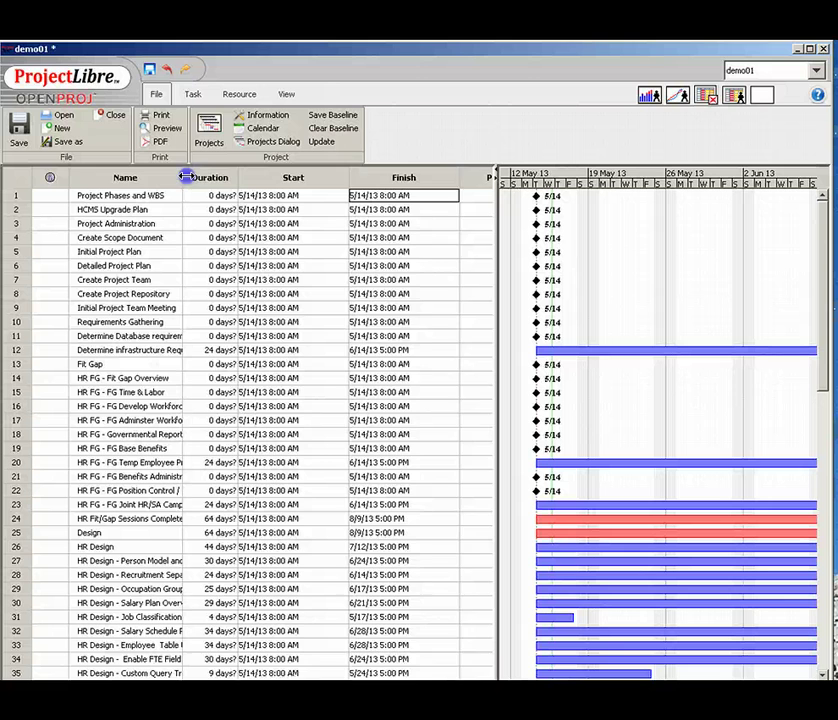
Step: Widen the Name column to show full task names and select Requirements Gathering in row 10
left_click_drag(186, 177, 289, 178)
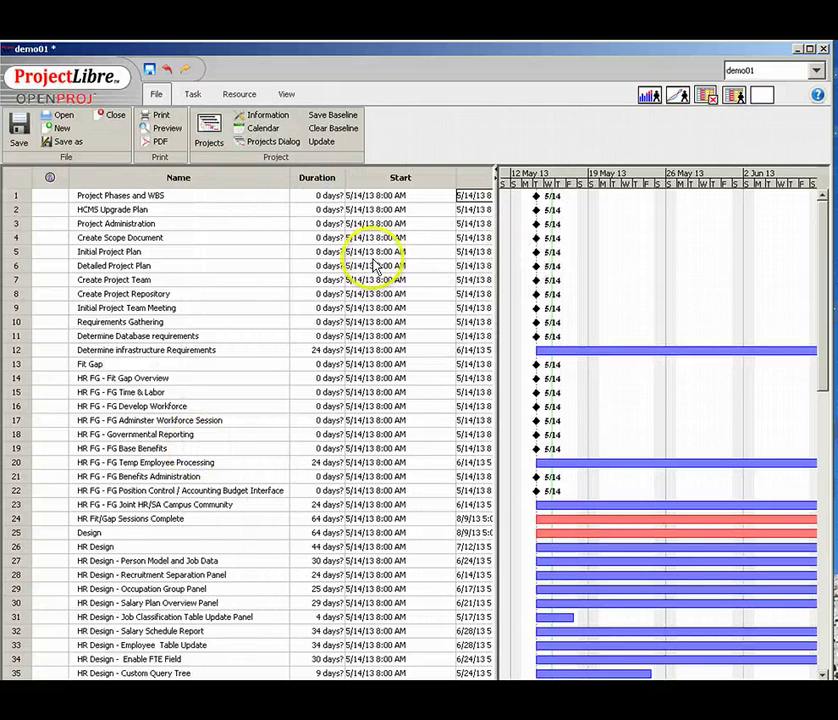
left_click(131, 322)
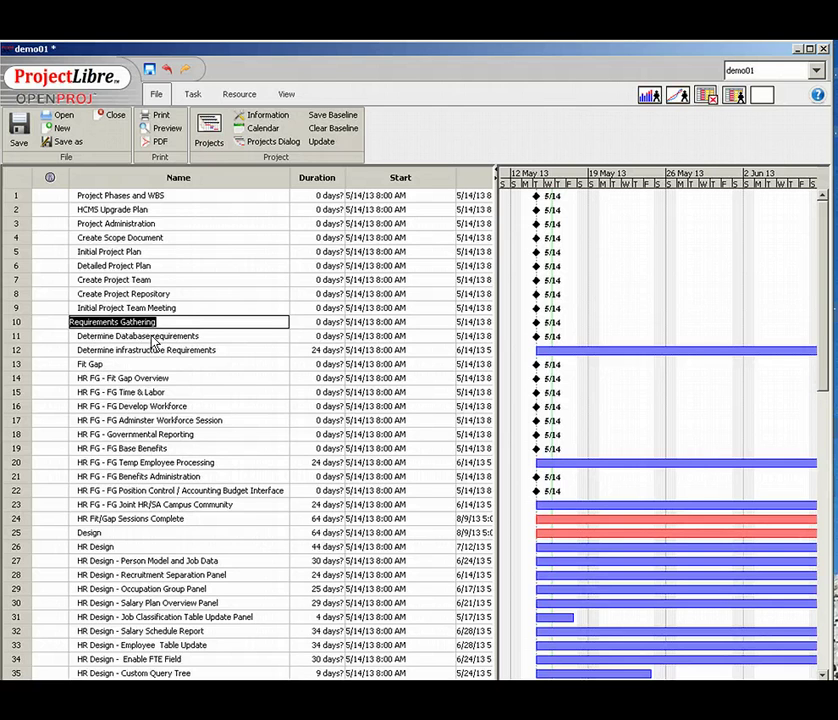
Step: Indent Determine Database and Determine infrastructure Requirements under Requirements Gathering
left_click(155, 337)
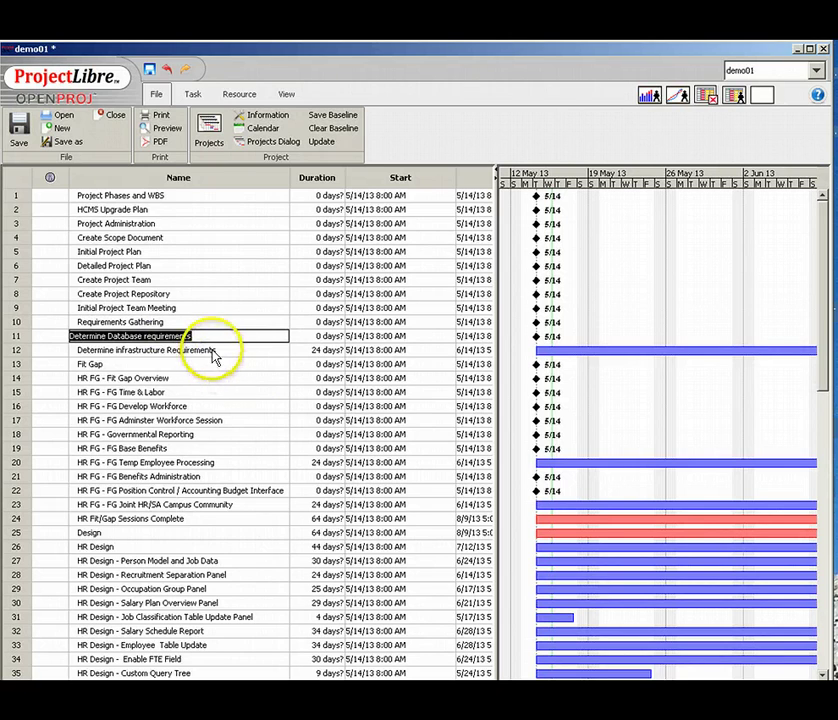
left_click(212, 350)
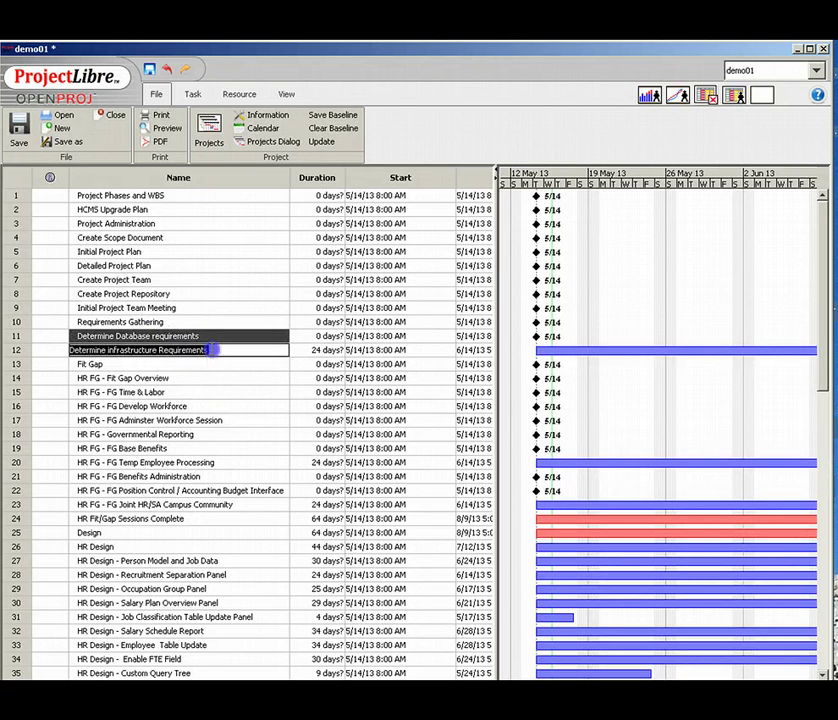
right_click(48, 343)
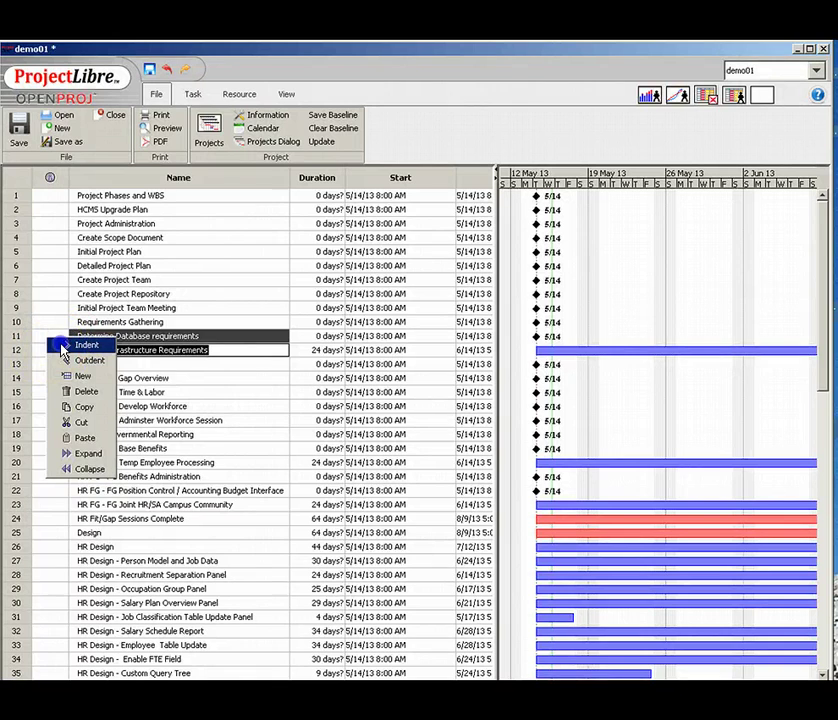
left_click(63, 347)
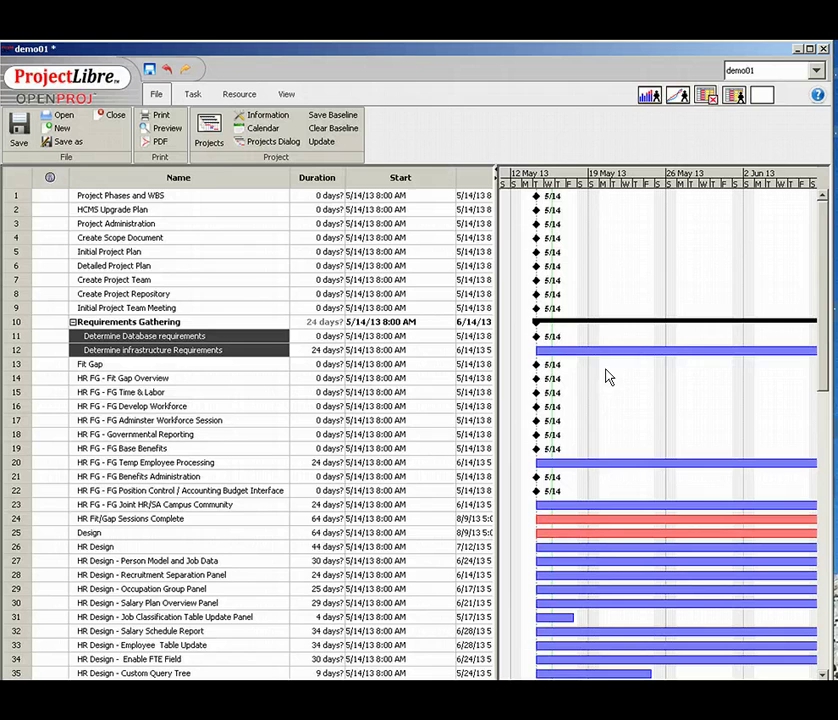
left_click(567, 322)
left_click(588, 350)
left_click(721, 221)
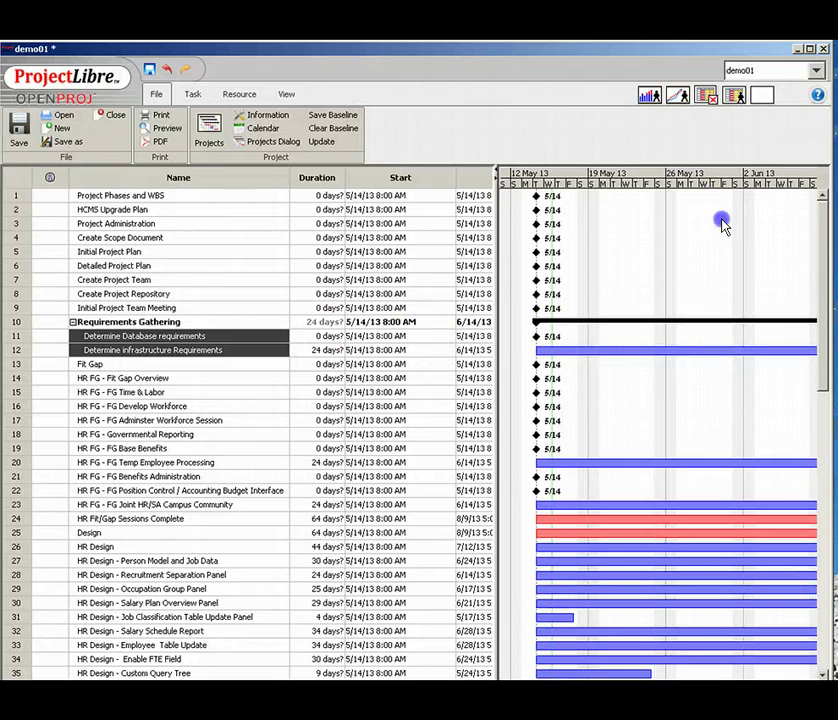
Step: Zoom the Gantt timescale out until it shows quarters and months
left_click(193, 93)
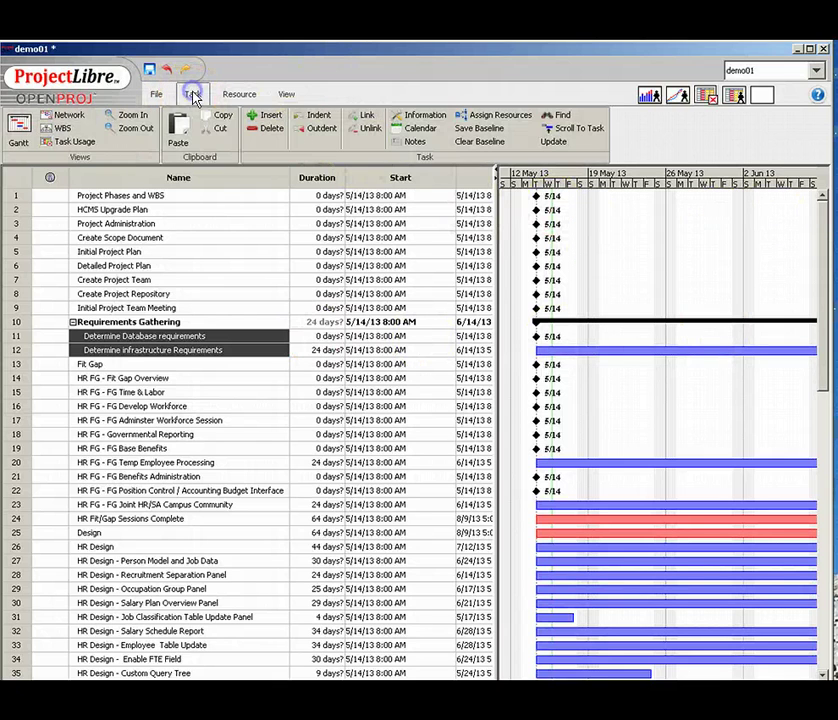
left_click(727, 203)
left_click(134, 135)
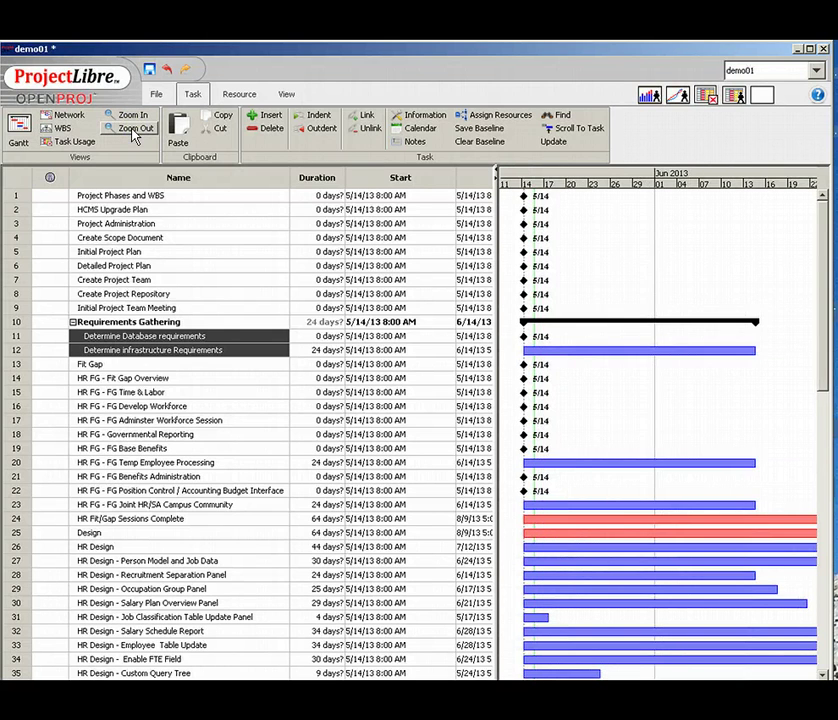
left_click(134, 135)
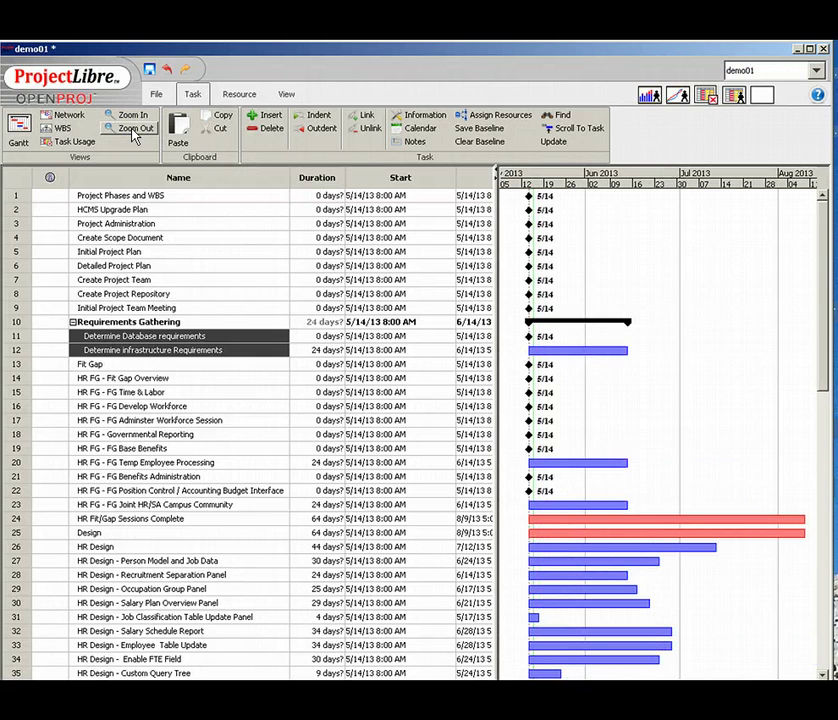
left_click(134, 135)
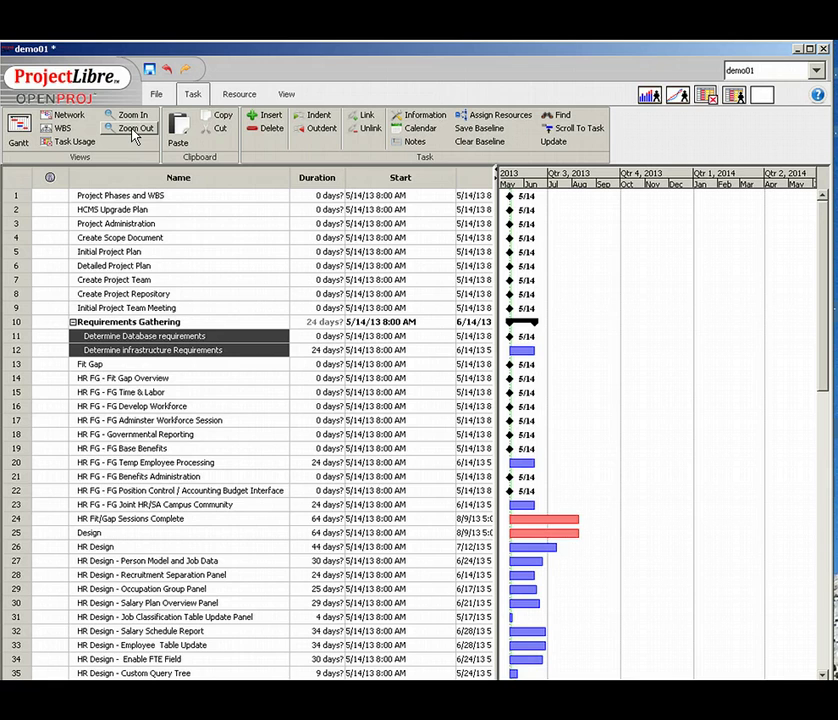
left_click(133, 115)
left_click(134, 117)
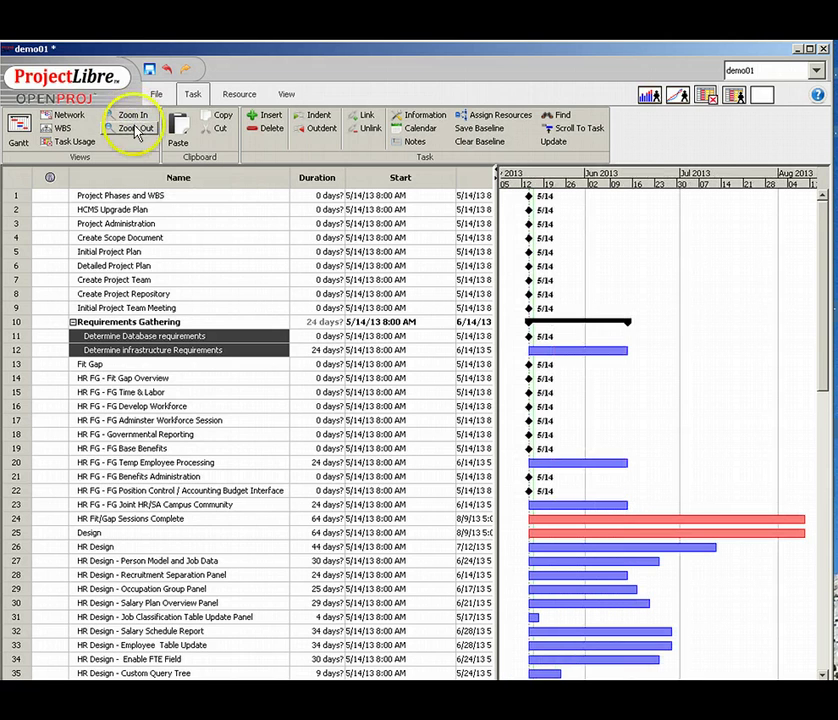
left_click(135, 129)
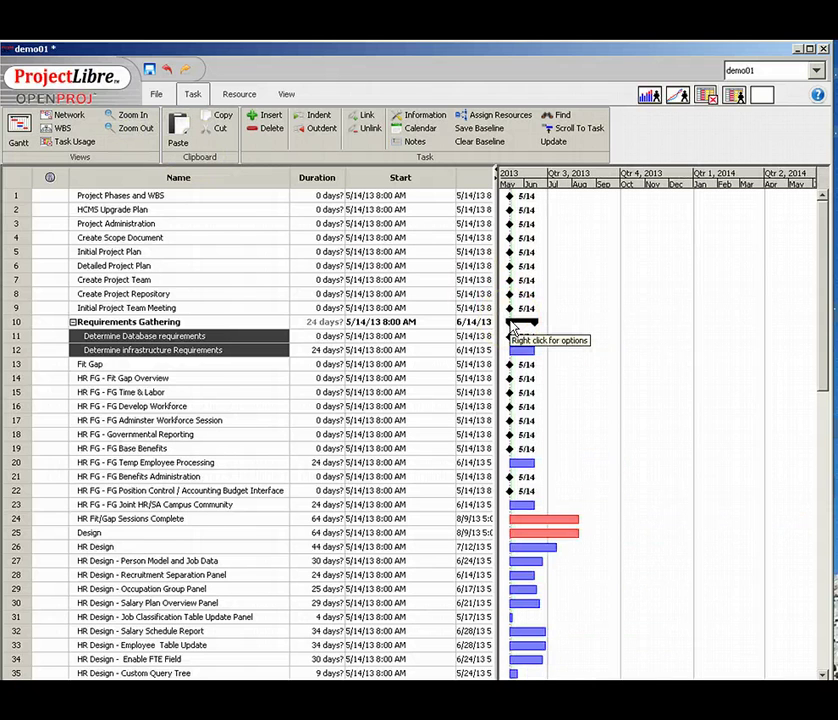
Step: Set Determine Database requirements to a 35-day duration, finishing 7/1/13
left_click(511, 329)
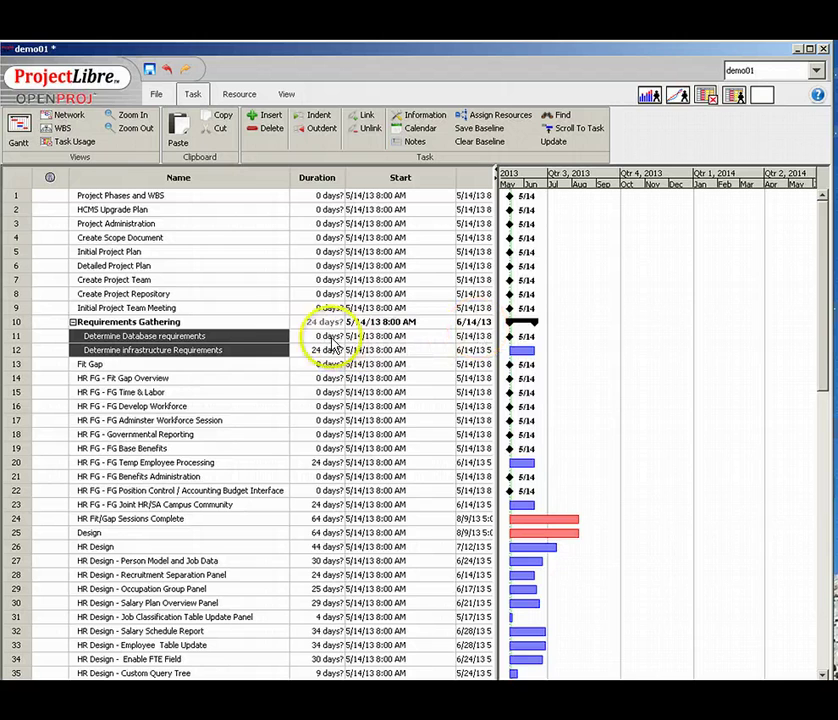
double_click(318, 338)
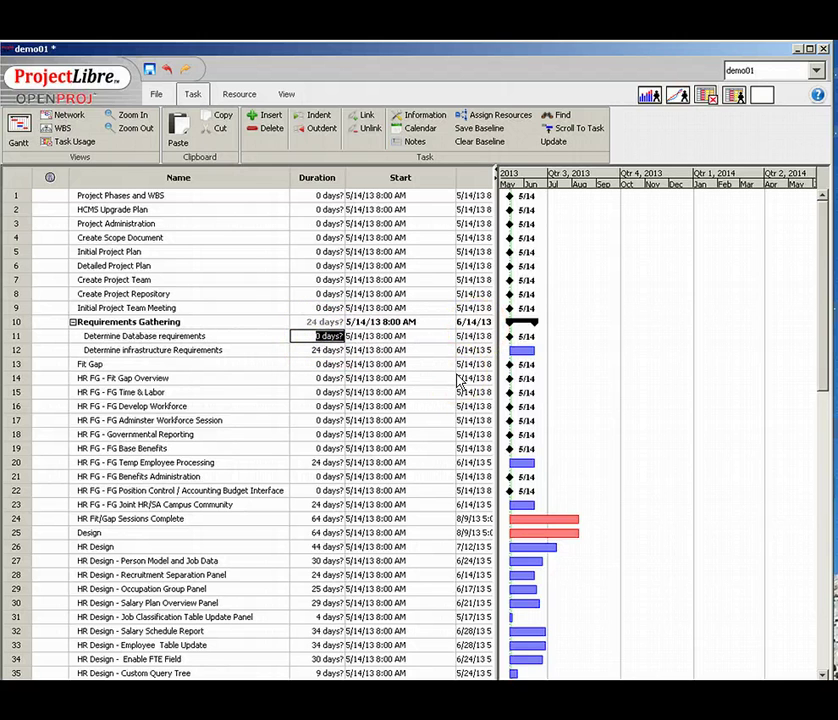
type("35")
key("Return")
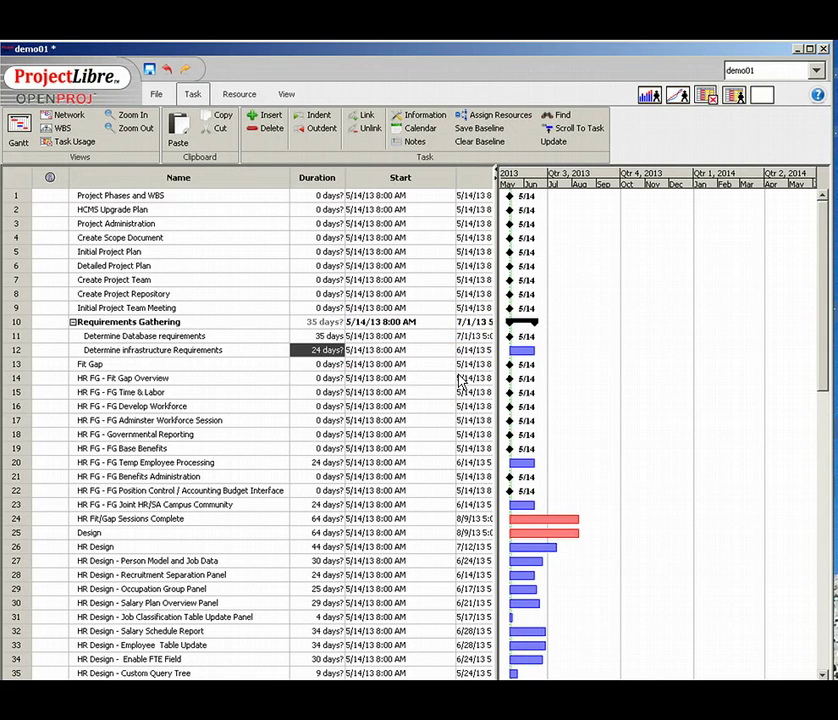
left_click(528, 340)
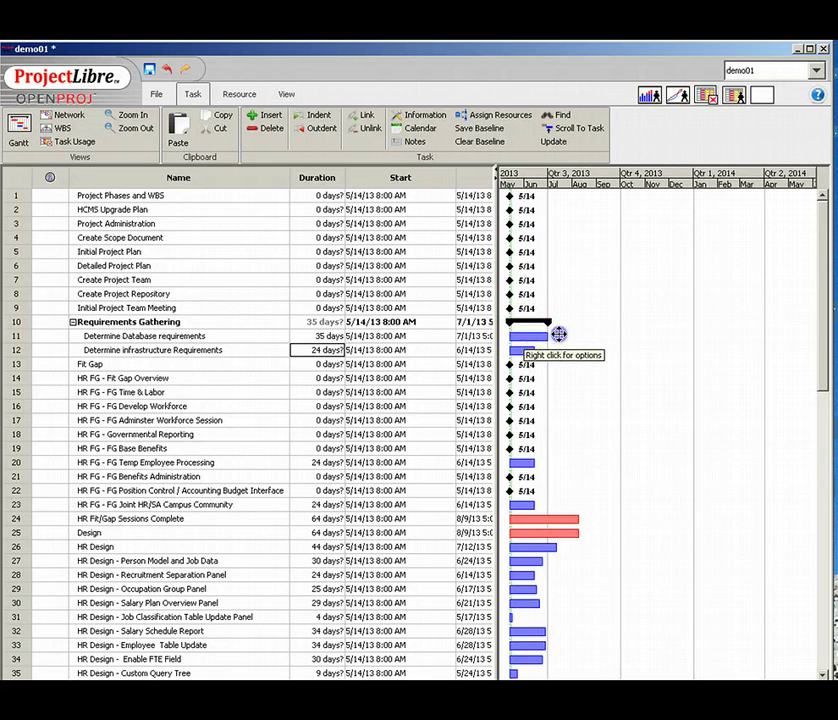
Step: Move task 11's bar to start 6/7/13 and shrink task 12's bar to 52 days, ending Requirements Gathering on 7/25/13
left_click_drag(569, 335, 569, 335)
left_click_drag(569, 335, 569, 336)
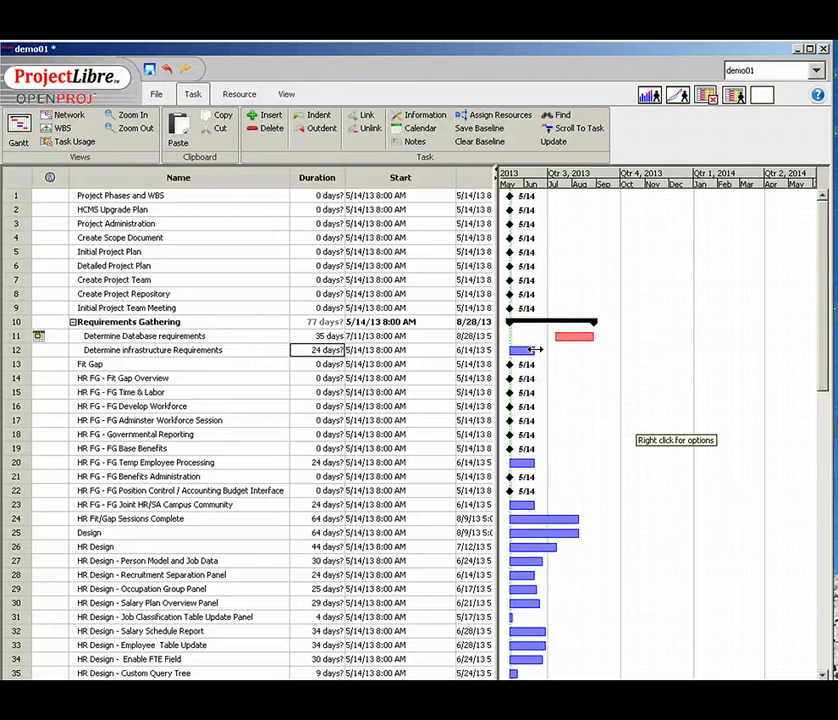
left_click_drag(536, 349, 589, 352)
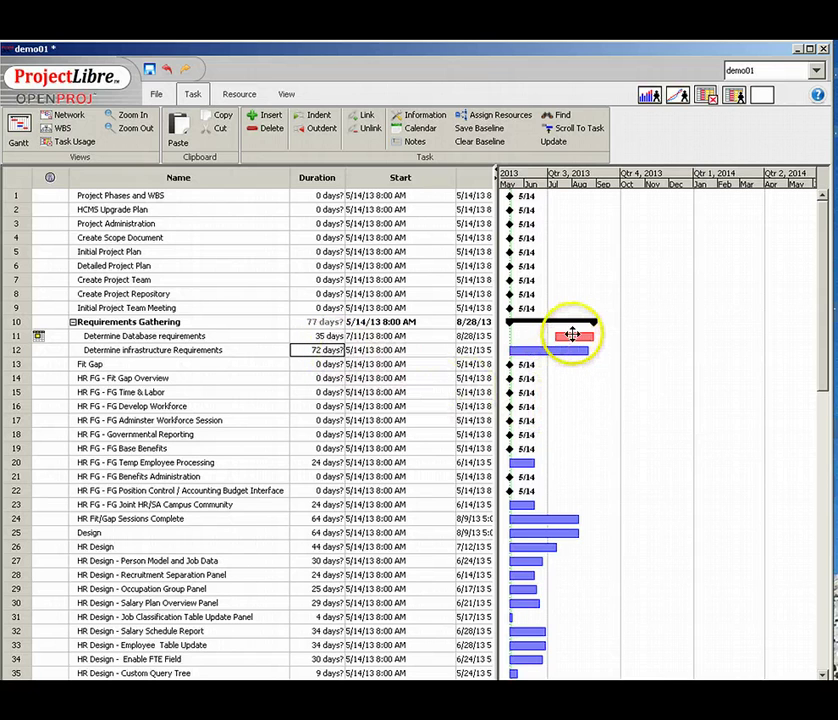
left_click_drag(571, 334, 543, 335)
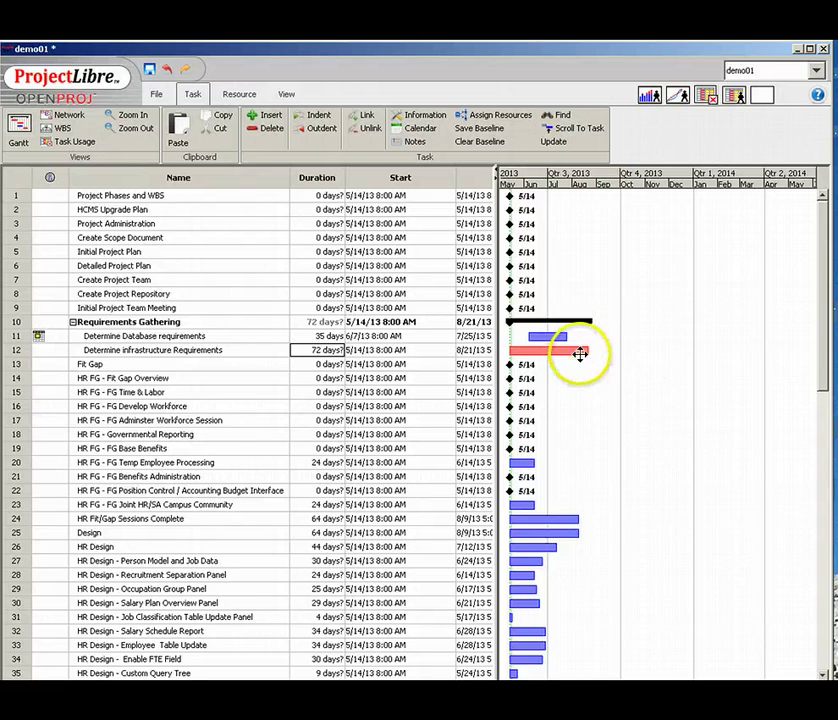
left_click_drag(587, 350, 566, 350)
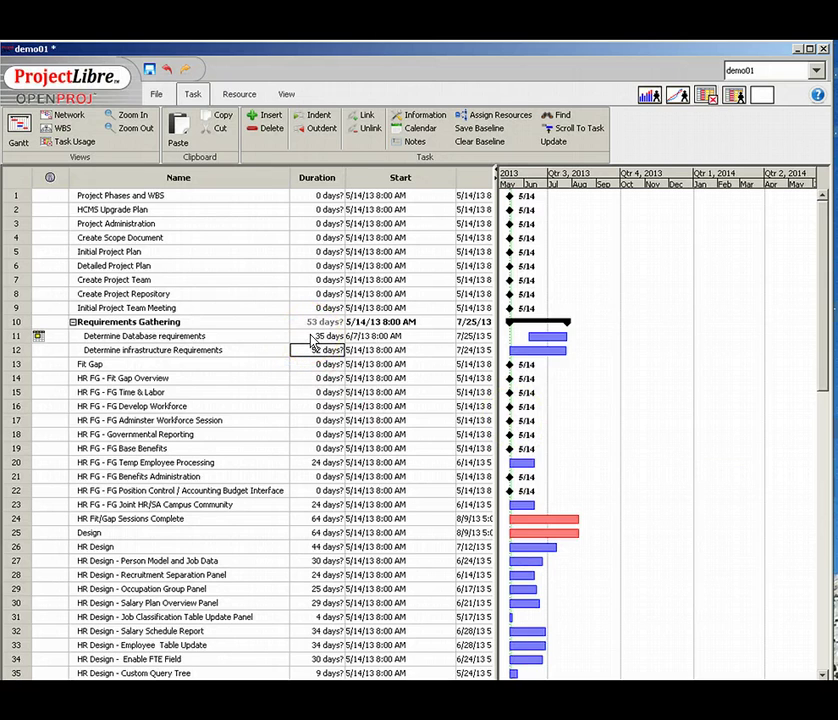
left_click(310, 347)
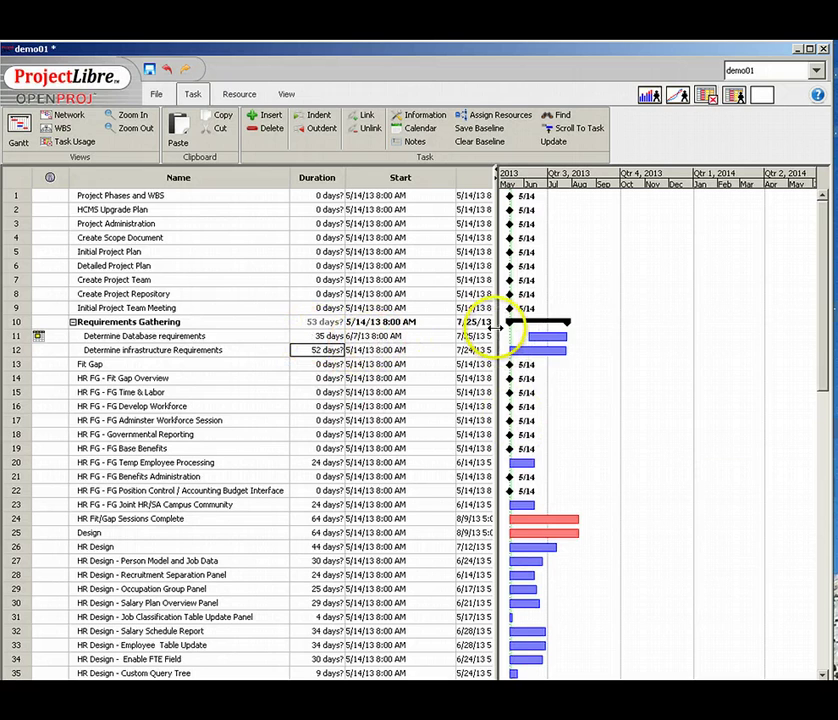
Step: Widen the task table to reveal Finish, start task 11 on 6/15/13, and resize task 12 to 49 days
left_click_drag(493, 327, 540, 336)
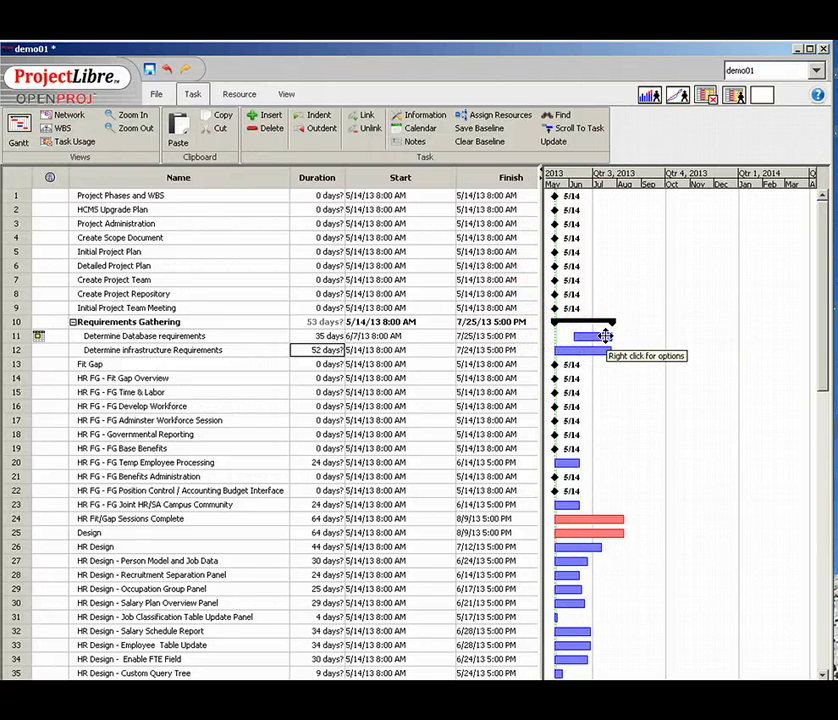
left_click_drag(605, 336, 614, 337)
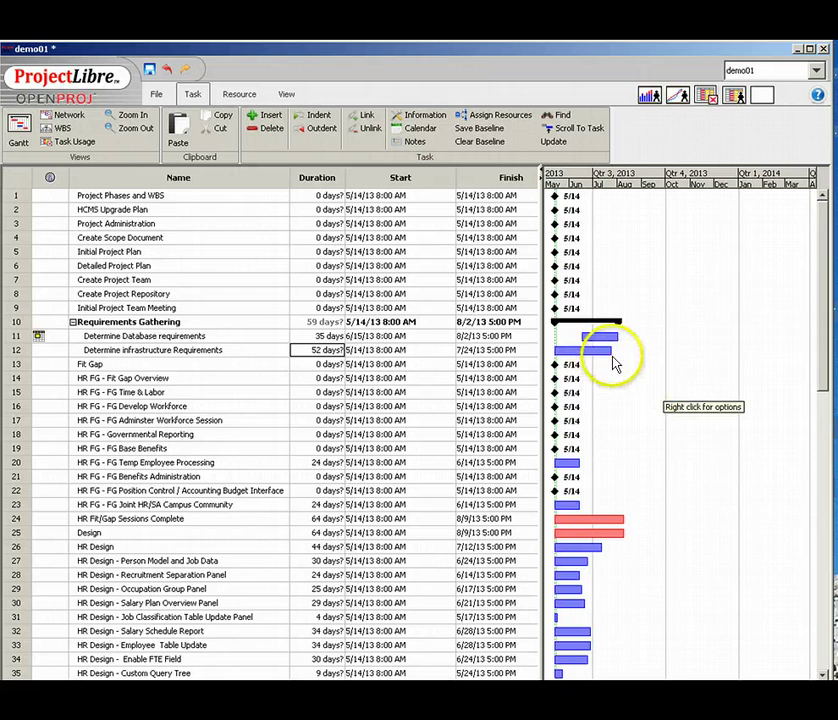
left_click_drag(609, 350, 647, 350)
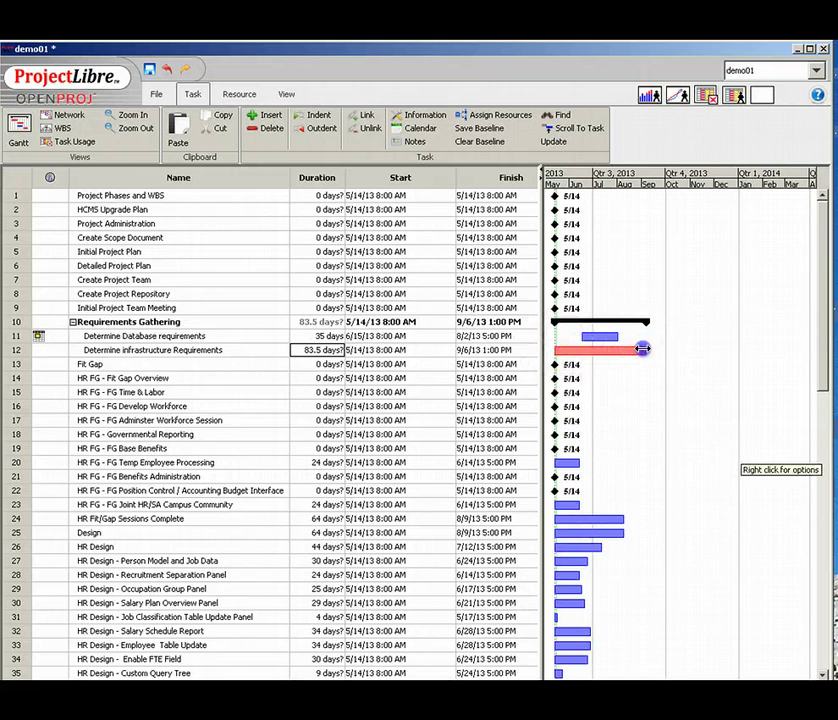
left_click_drag(645, 350, 607, 350)
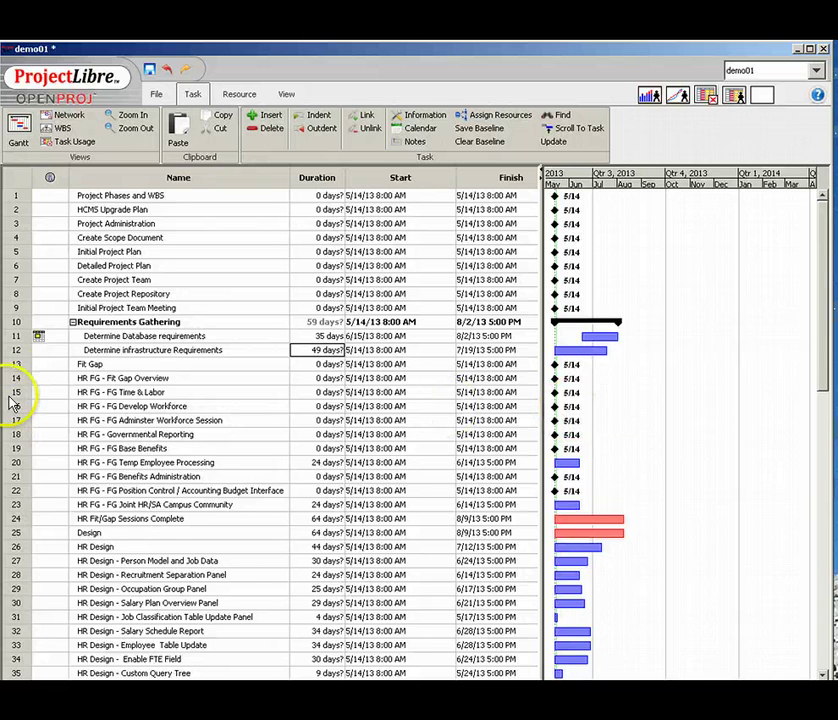
Step: Indent rows 14–24 under Fit Gap
double_click(112, 377)
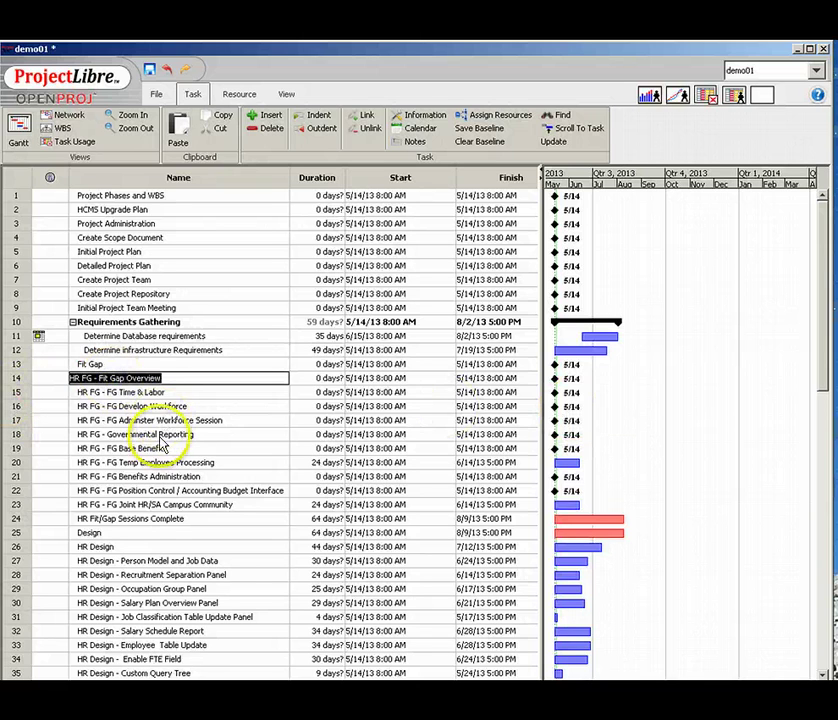
left_click(145, 519, "shift")
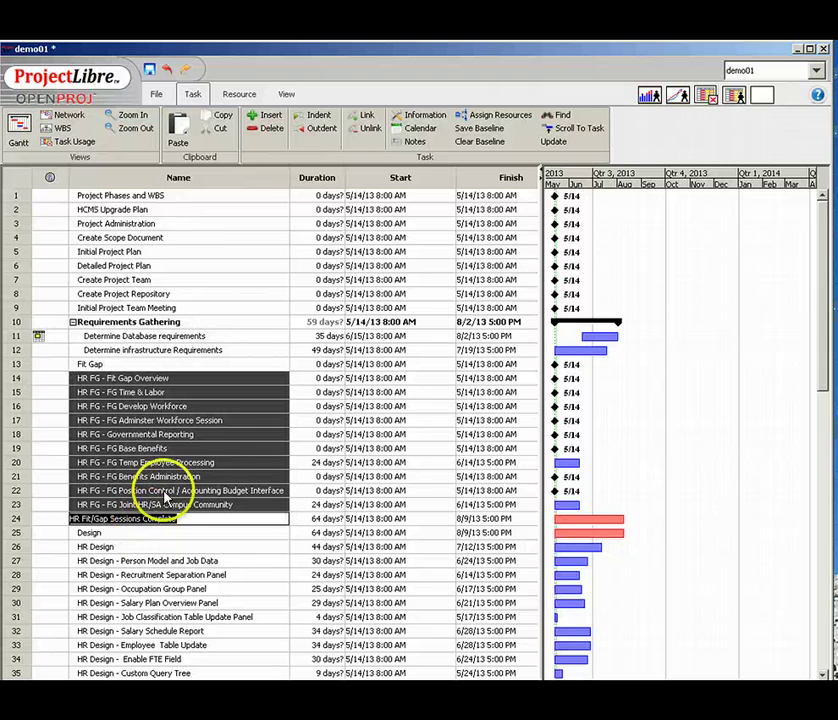
right_click(47, 436)
left_click(82, 444)
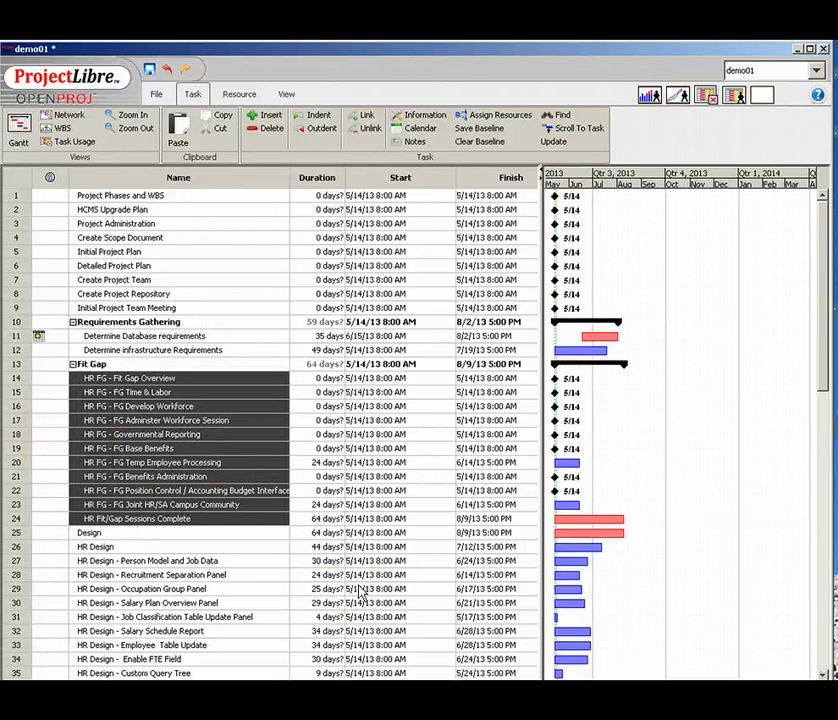
Step: Indent rows 27–35 under HR Design, making it a 34-day summary task
left_click(183, 564)
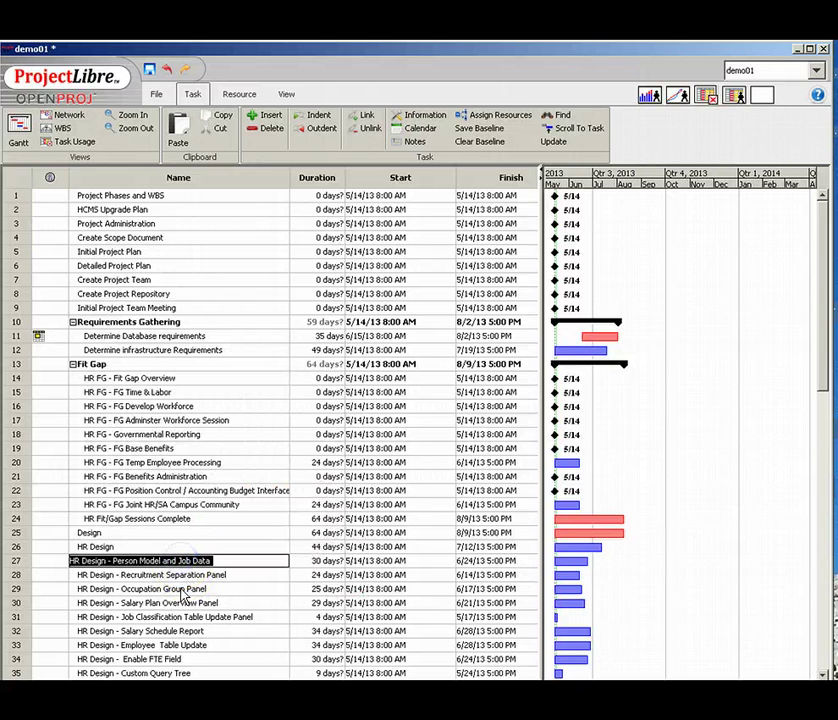
left_click(138, 673, "shift")
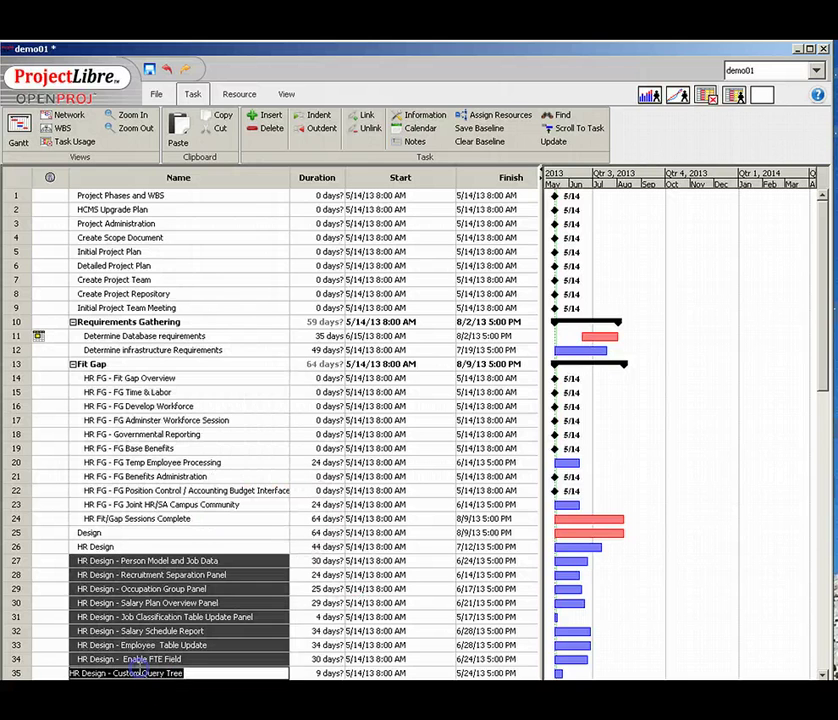
right_click(58, 565)
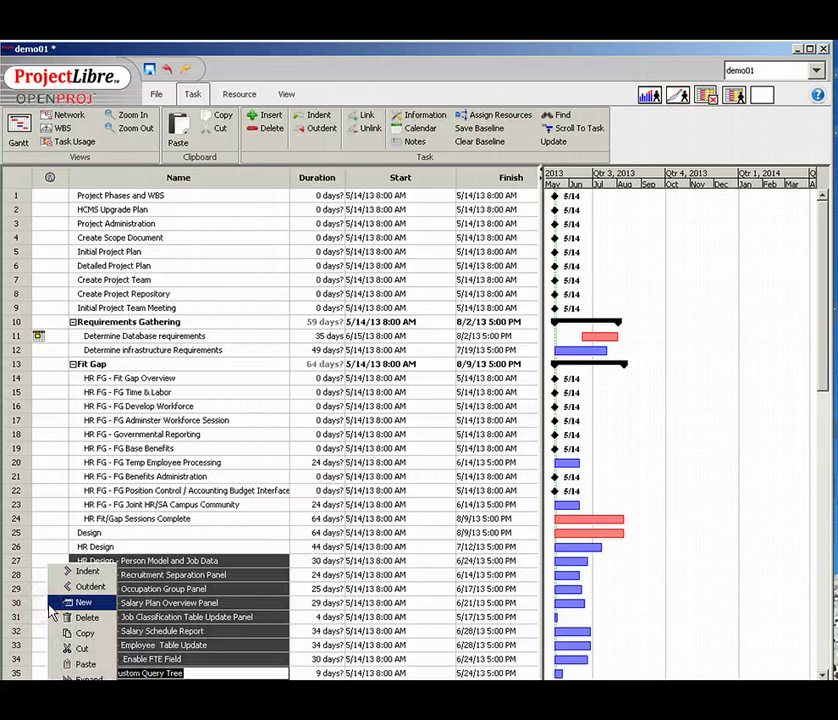
left_click(68, 572)
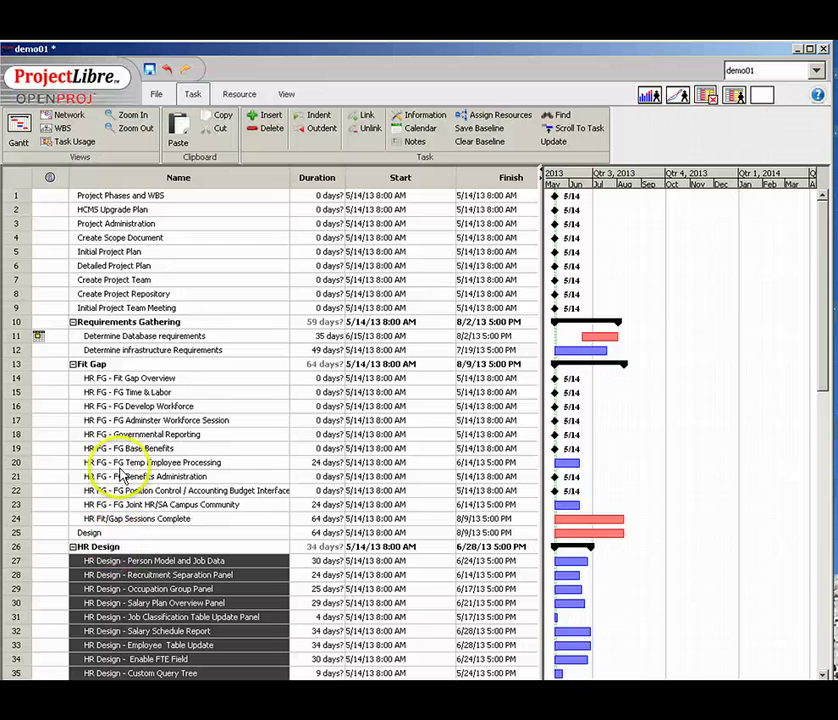
Step: Indent rows 4–9 under Project Administration
left_click(92, 236)
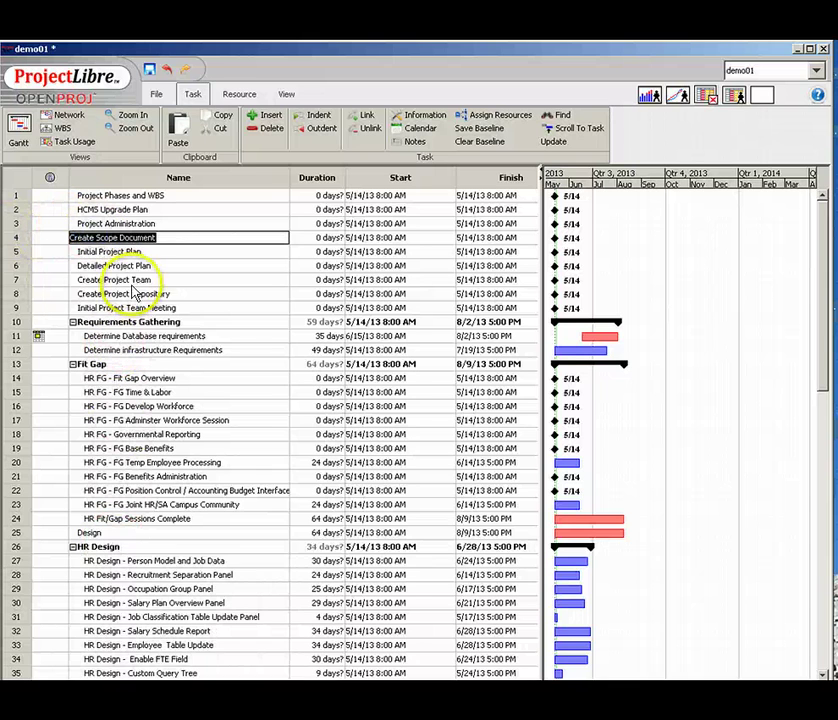
left_click(112, 306, "shift")
right_click(56, 265)
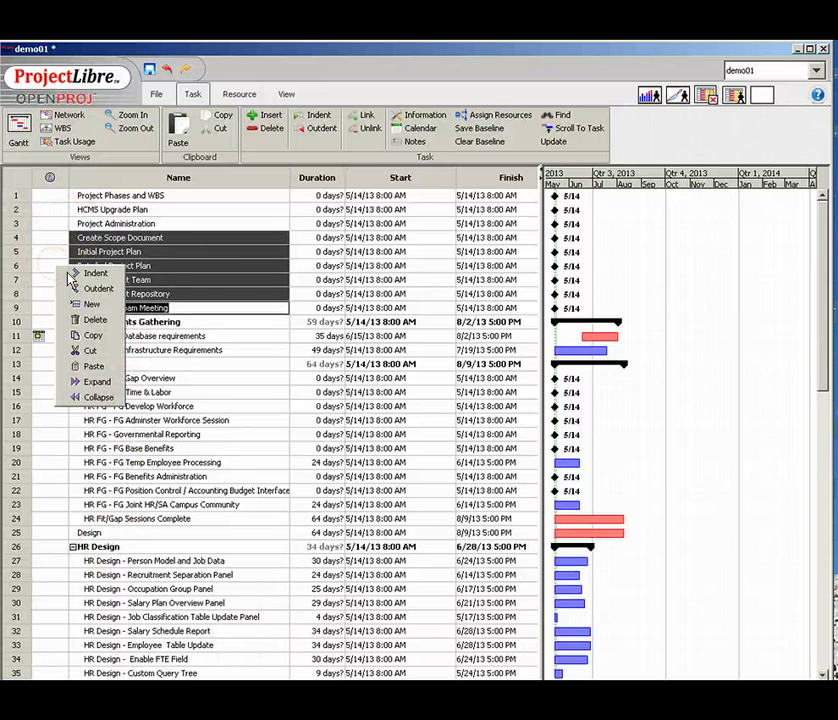
left_click(85, 273)
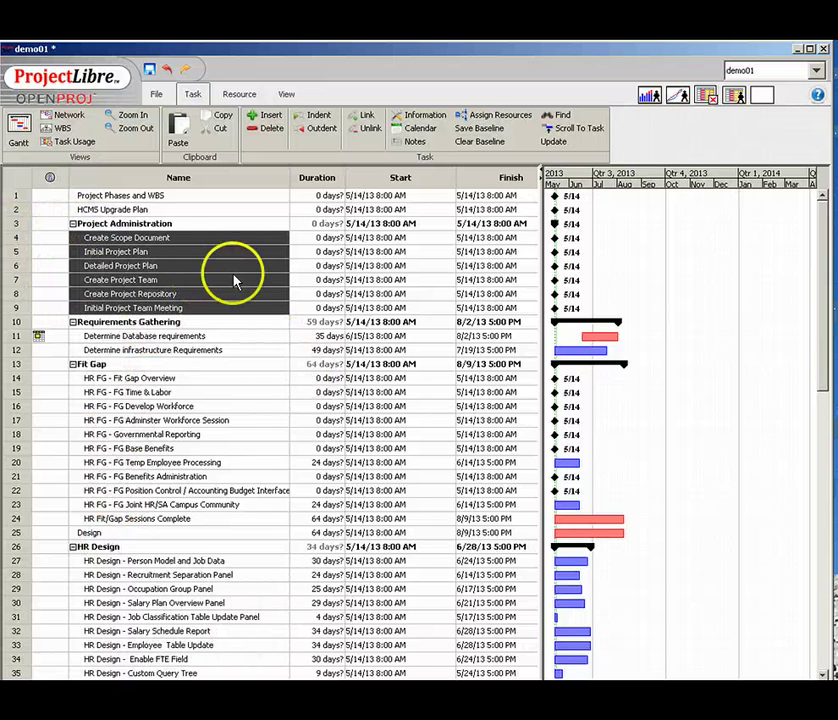